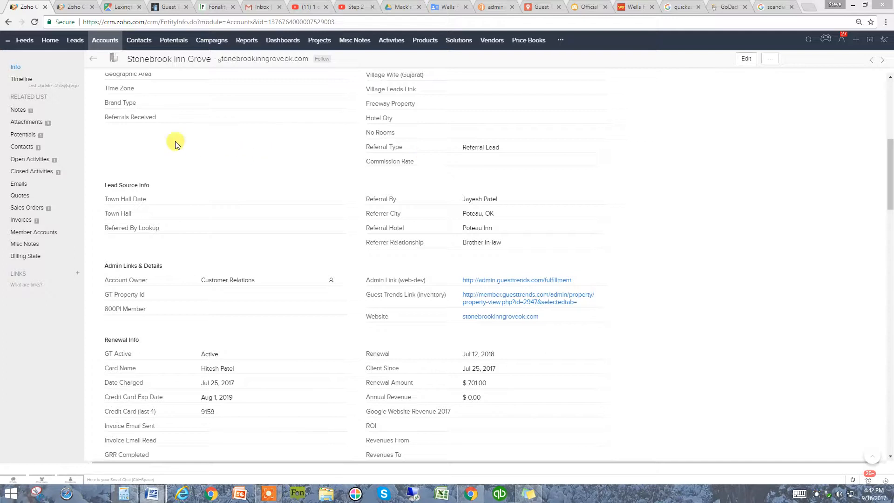
# Open the Budget Motor Inn Hereford account from the accounts list and follow its Guest Trends inventory link
pyautogui.click(102, 44)
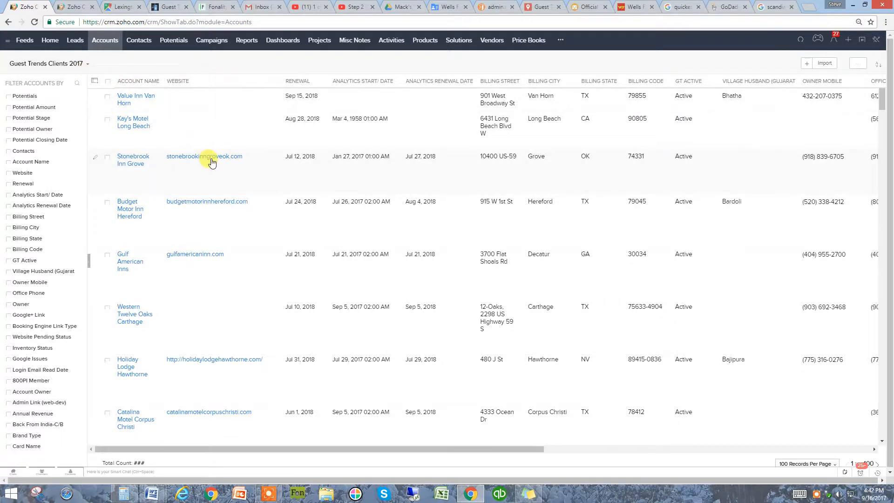
pyautogui.click(315, 207)
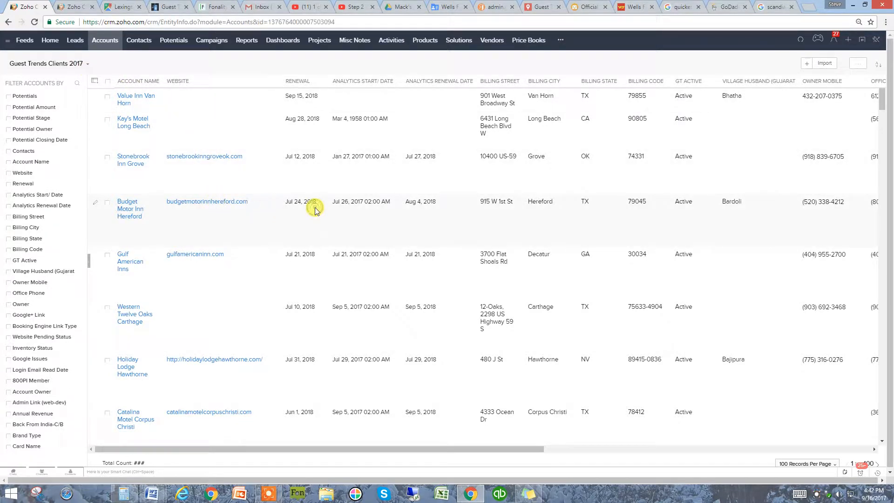
pyautogui.scroll(-5, 633, 342)
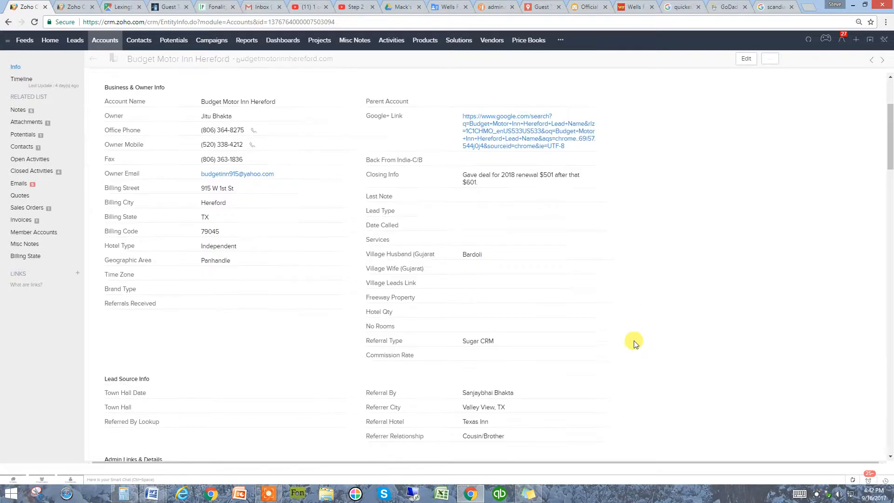
pyautogui.scroll(-4, 633, 345)
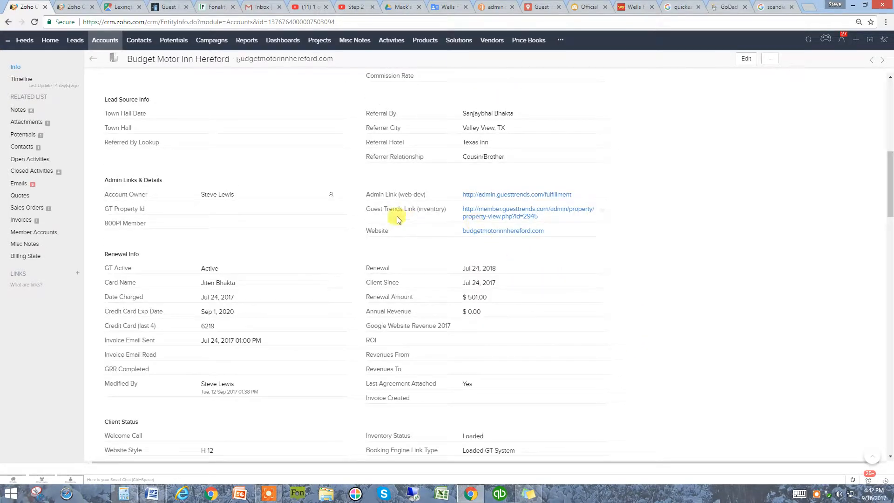
pyautogui.click(503, 216)
pyautogui.click(594, 171)
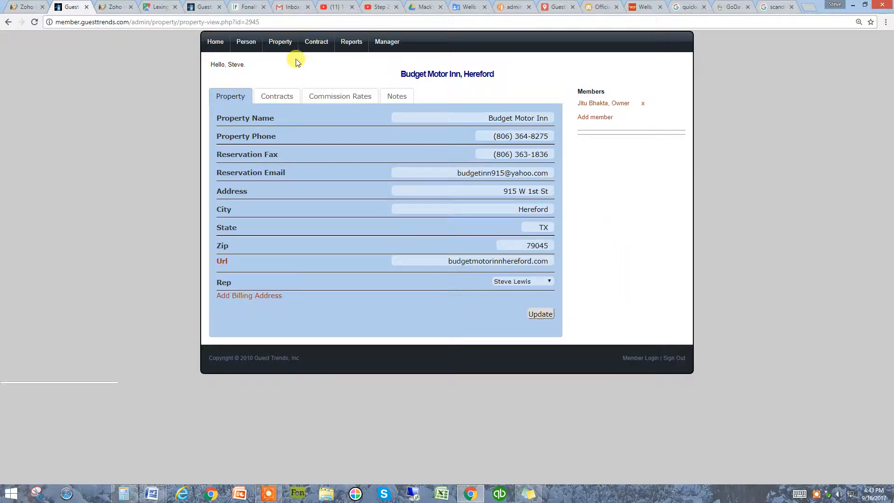
# Open the Guest Trends property list and start entering a new property
pyautogui.click(277, 44)
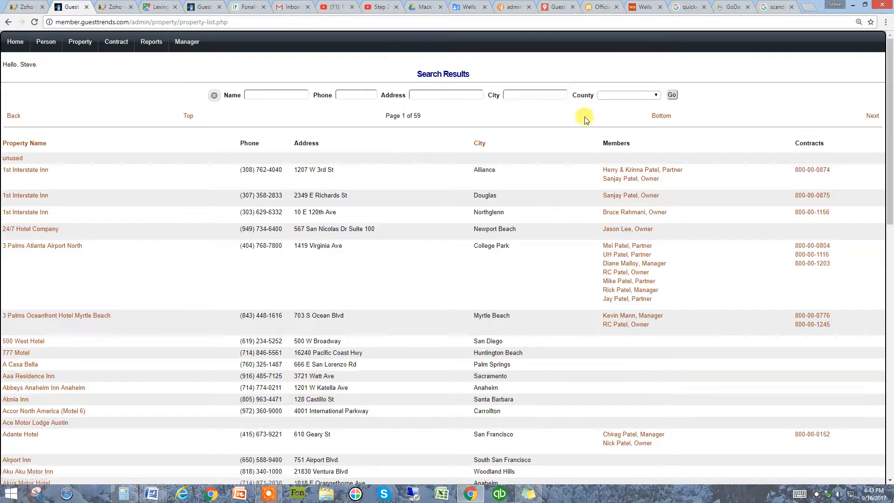
pyautogui.scroll(-20, 728, 184)
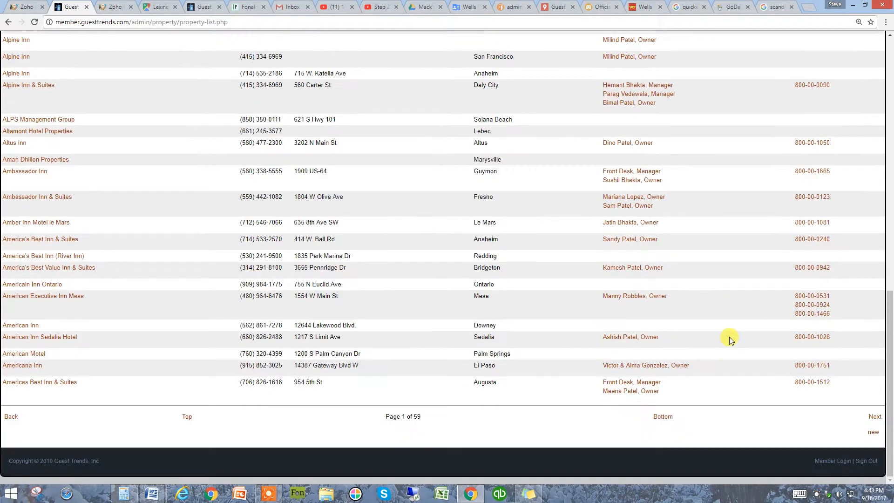
pyautogui.click(873, 434)
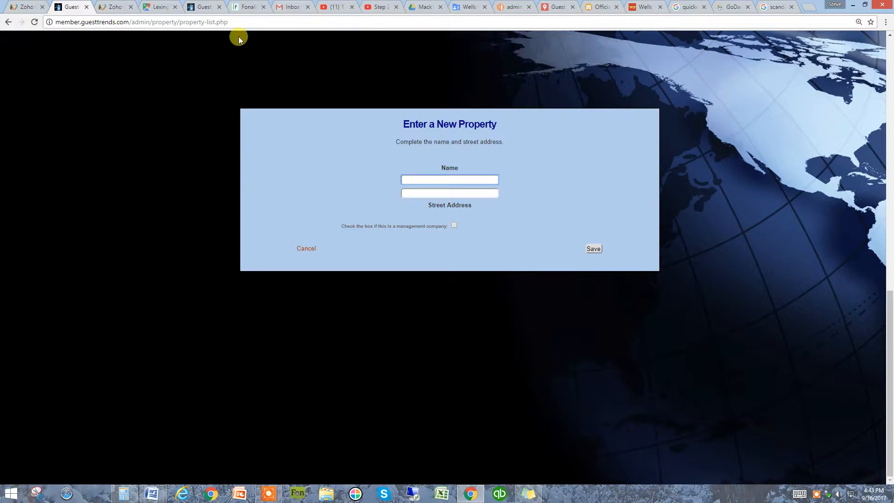
# Copy "Crown Inn" from the Zoho invoice's account name and paste it as the new property's name
pyautogui.click(113, 7)
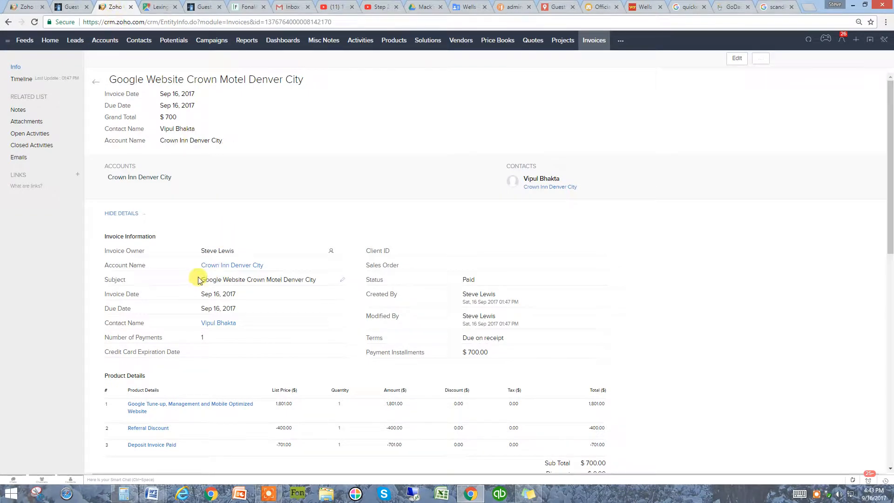
pyautogui.moveTo(198, 267); pyautogui.dragTo(229, 270)
pyautogui.hotkey('ctrl', 'c')
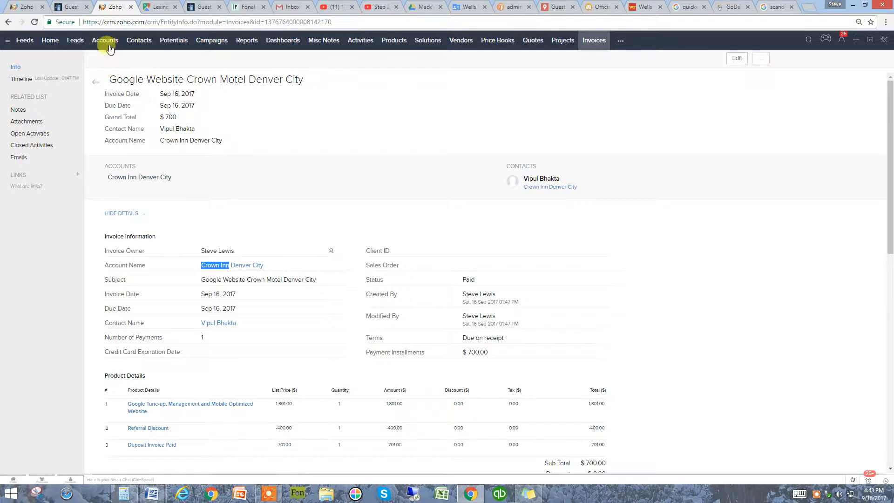
pyautogui.click(72, 7)
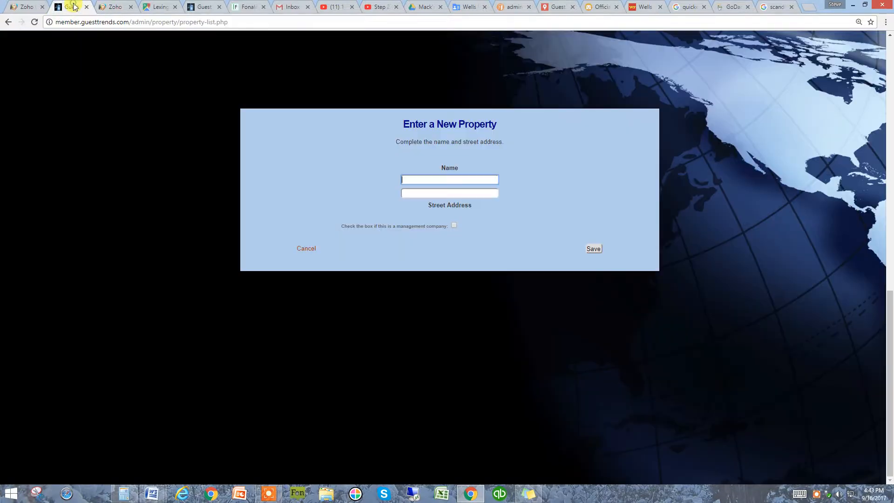
pyautogui.rightClick(444, 180)
pyautogui.click(468, 236)
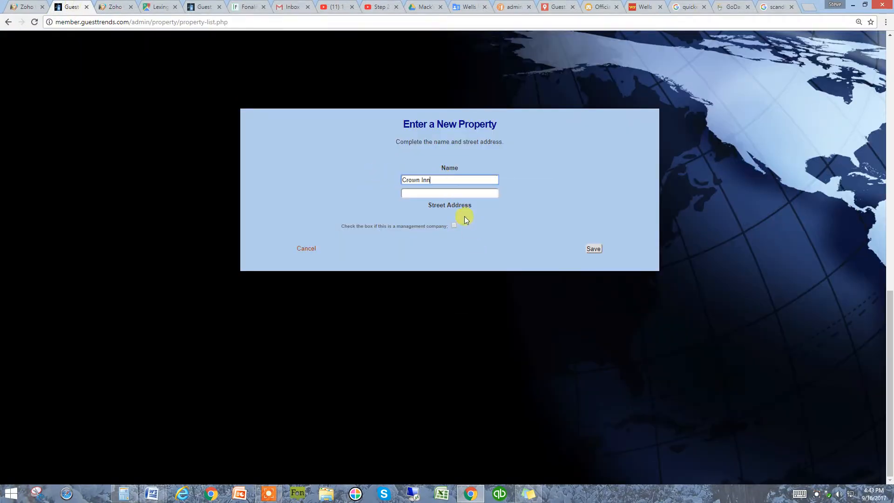
pyautogui.click(426, 193)
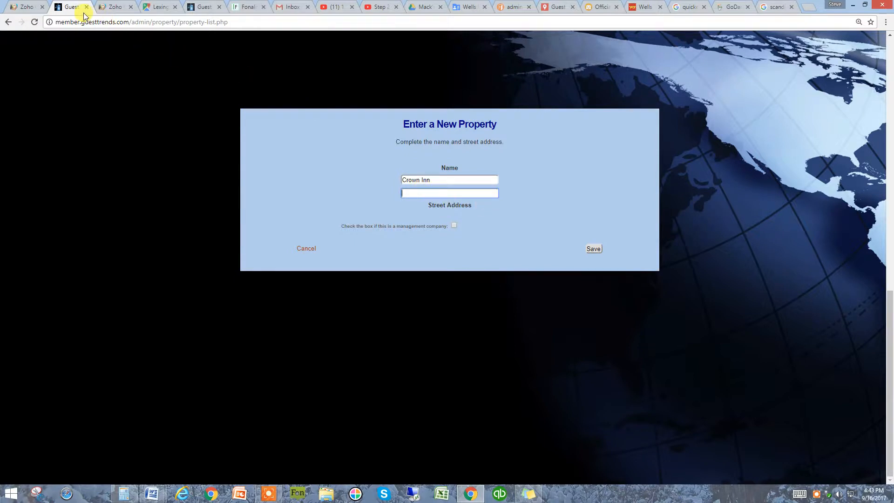
# Open the Crown Inn Denver City account in Zoho, follow its Google+ link, and copy the street address from the Google listing
pyautogui.click(115, 6)
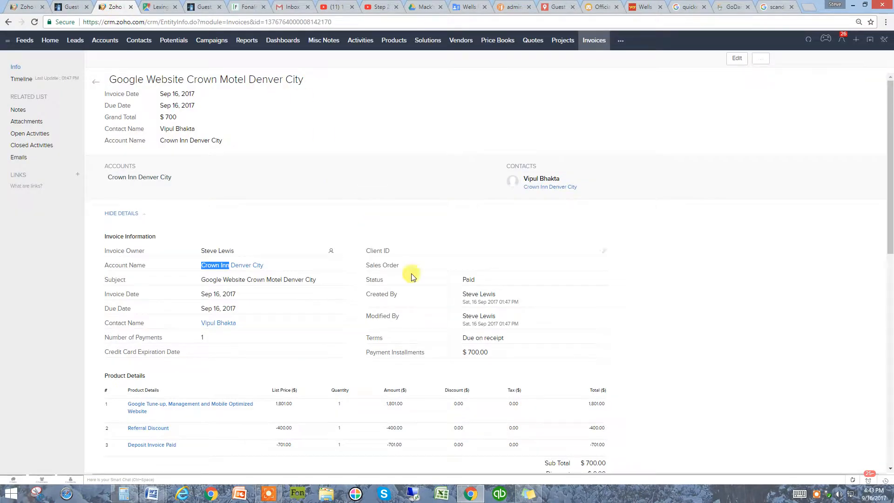
pyautogui.click(241, 270)
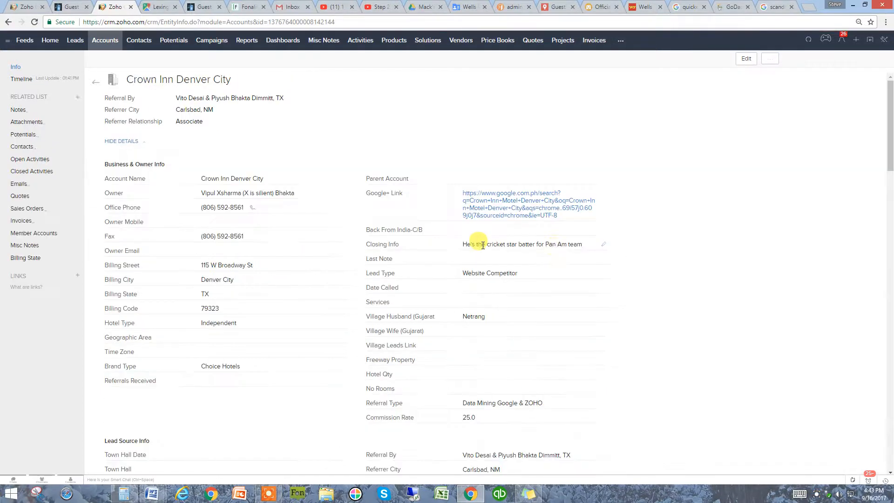
pyautogui.click(515, 255)
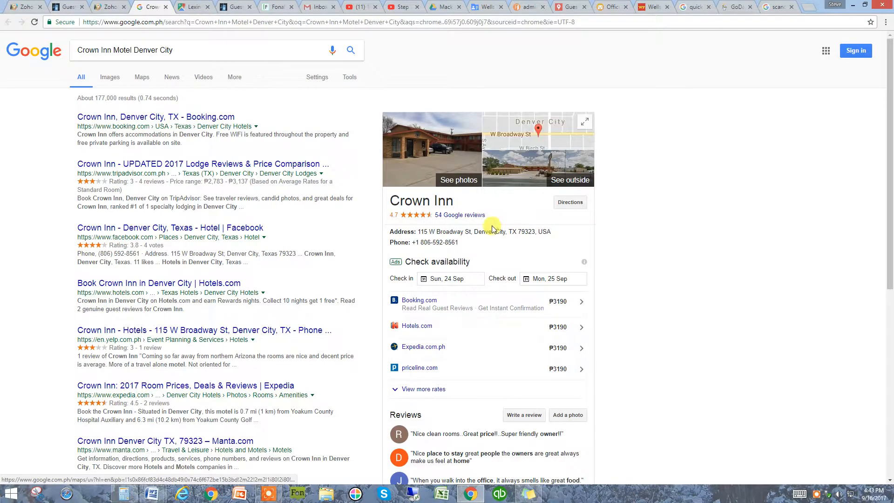
pyautogui.moveTo(418, 232); pyautogui.dragTo(466, 232)
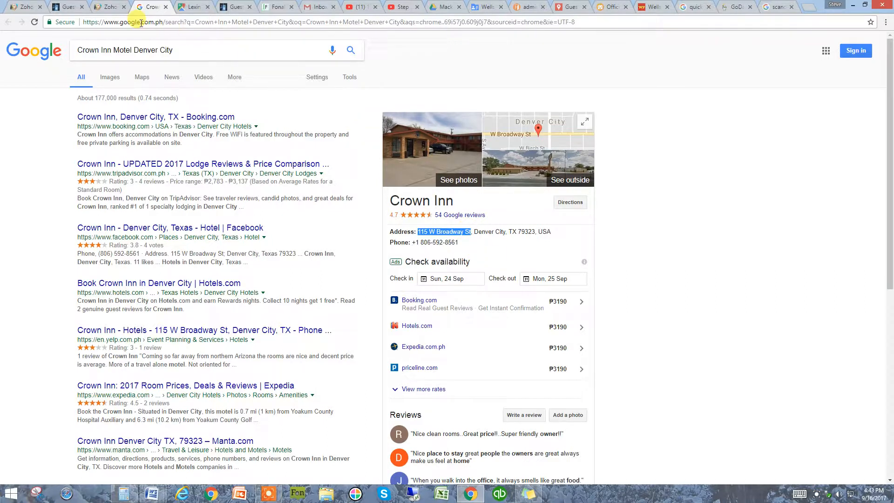
# Place the Crown Inn account's tab beside the other Zoho tab, paste the copied street address into the new property, and save it
pyautogui.click(113, 9)
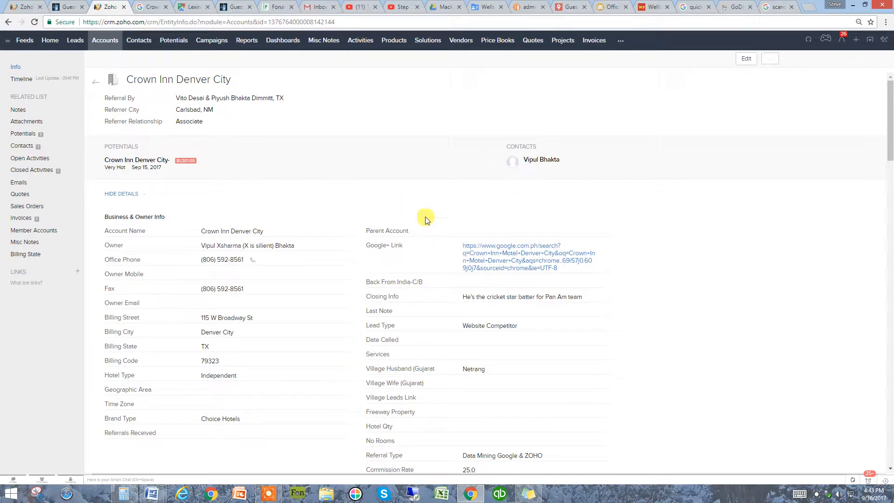
pyautogui.moveTo(106, 7); pyautogui.dragTo(58, 7)
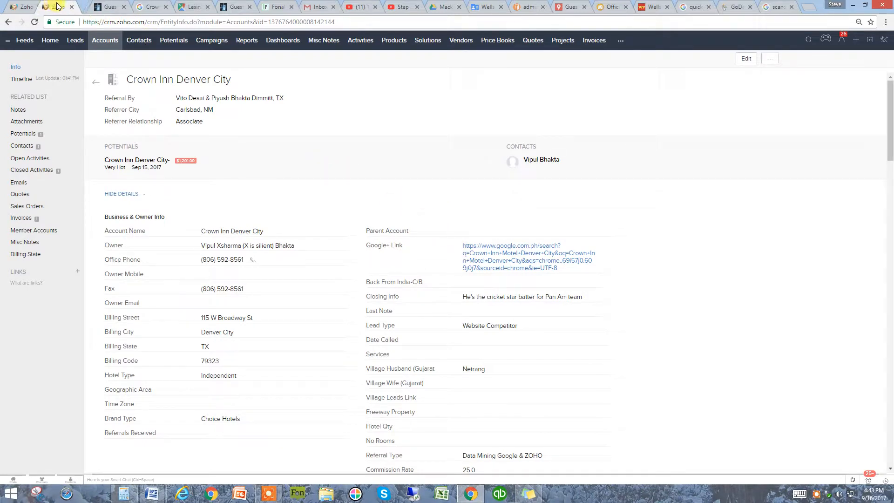
pyautogui.click(99, 6)
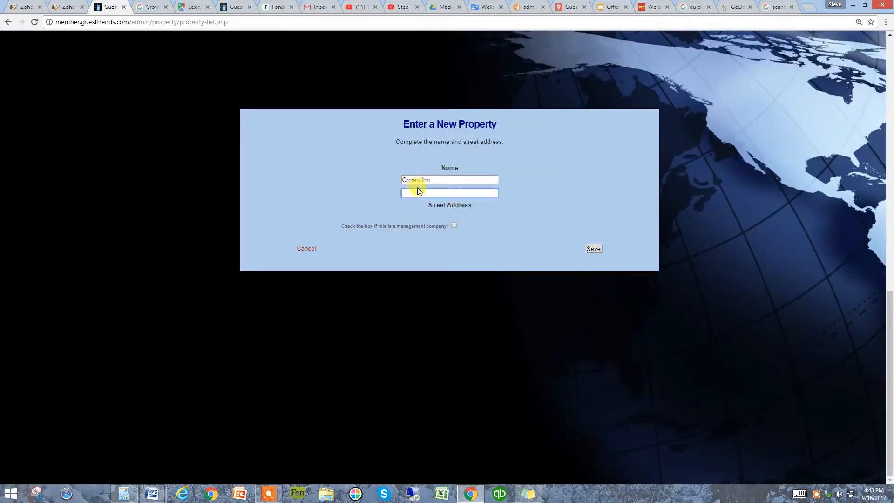
pyautogui.click(418, 192)
pyautogui.click(415, 201)
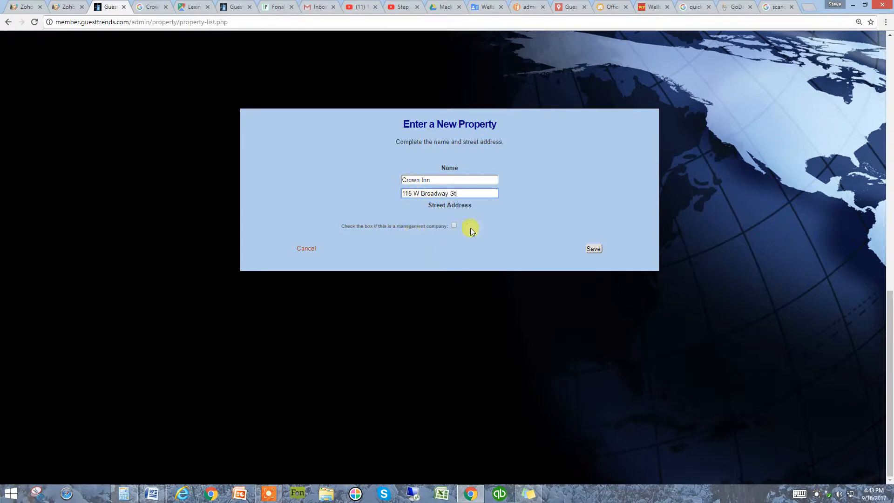
pyautogui.click(594, 248)
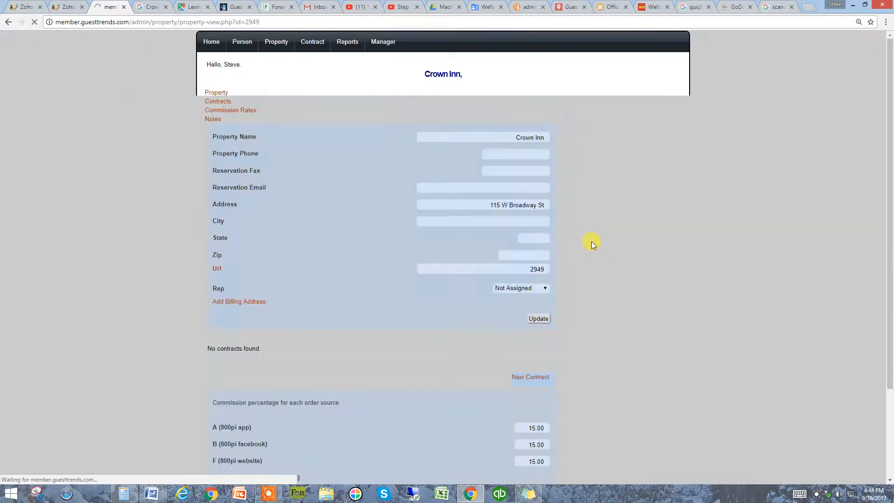
pyautogui.click(148, 6)
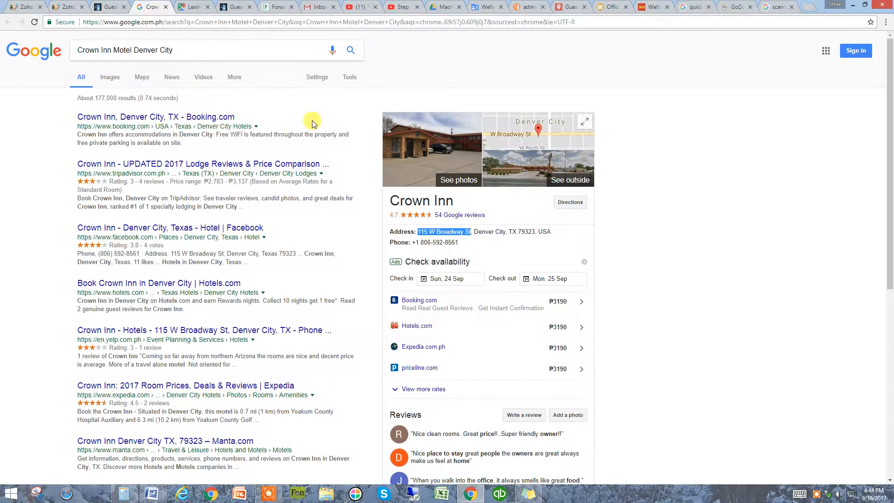
pyautogui.moveTo(460, 243); pyautogui.dragTo(420, 243)
pyautogui.press('super')
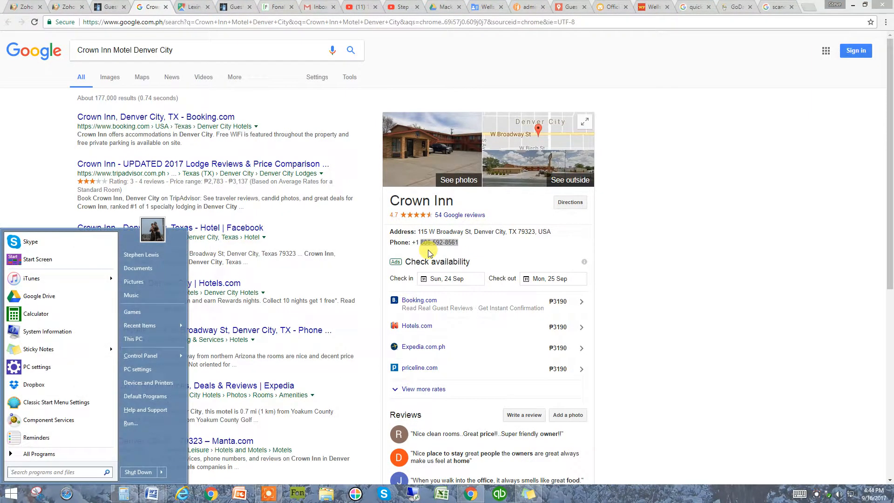
pyautogui.click(582, 252)
pyautogui.moveTo(479, 241); pyautogui.dragTo(423, 244)
pyautogui.hotkey('ctrl', 'c')
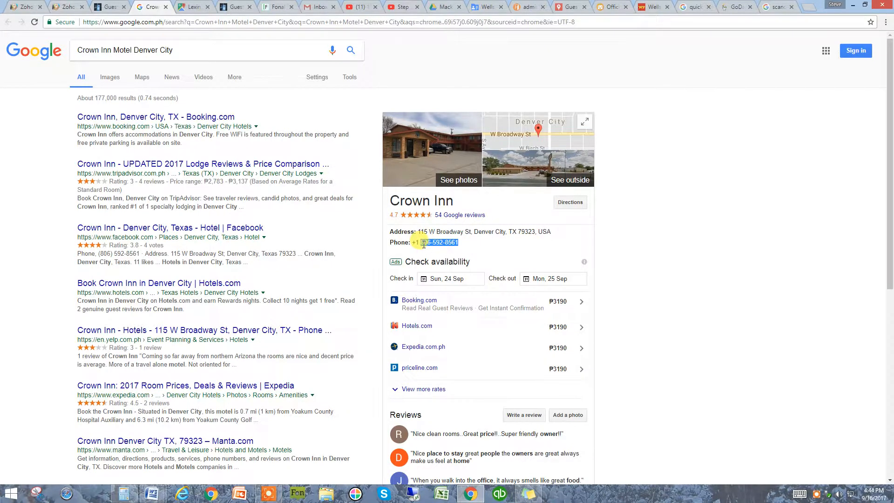
pyautogui.click(107, 9)
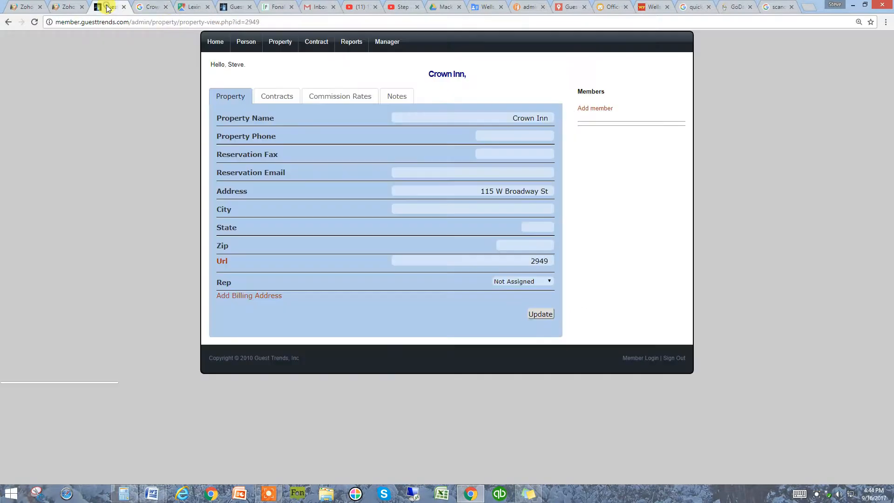
# Set the Crown Inn property's city to Denver City and its state to TX
pyautogui.rightClick(506, 209)
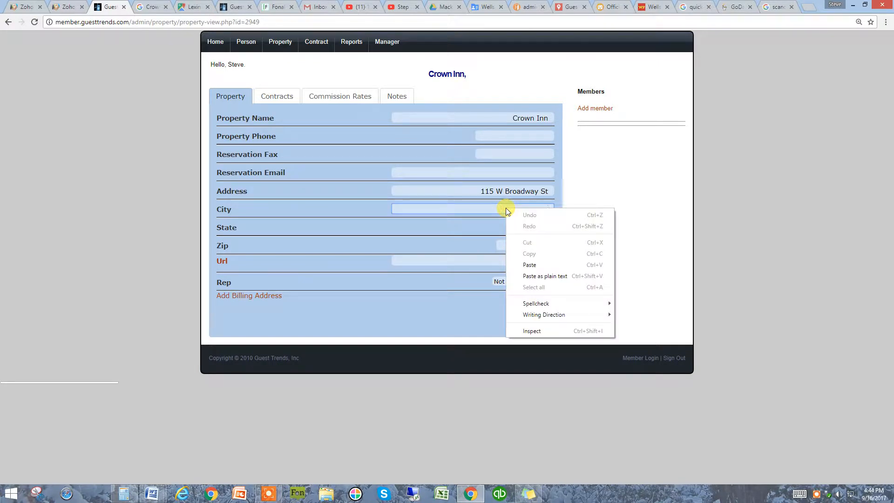
pyautogui.click(647, 164)
pyautogui.click(552, 206)
pyautogui.write('dENVEWR')
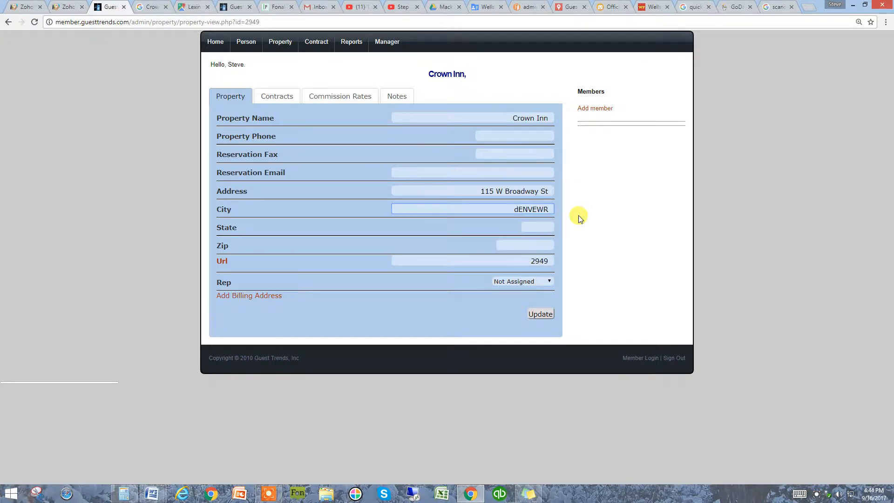
pyautogui.press('BackSpace')
pyautogui.press('BackSpace')
pyautogui.press('BackSpace')
pyautogui.press('BackSpace')
pyautogui.press('BackSpace')
pyautogui.press('BackSpace')
pyautogui.press('BackSpace')
pyautogui.write('Denver City')
pyautogui.click(548, 227)
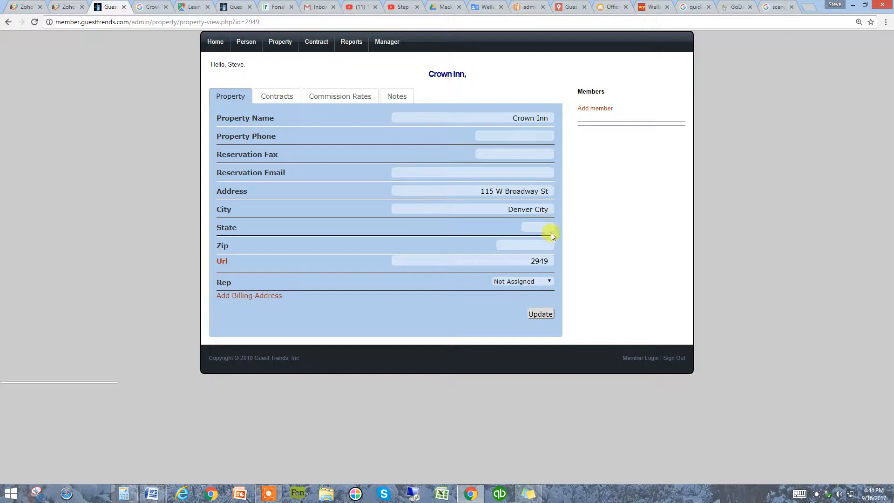
pyautogui.write('TX')
pyautogui.click(629, 230)
# Paste the copied phone number as the property phone
pyautogui.click(536, 244)
pyautogui.click(493, 136)
pyautogui.rightClick(492, 137)
pyautogui.click(521, 192)
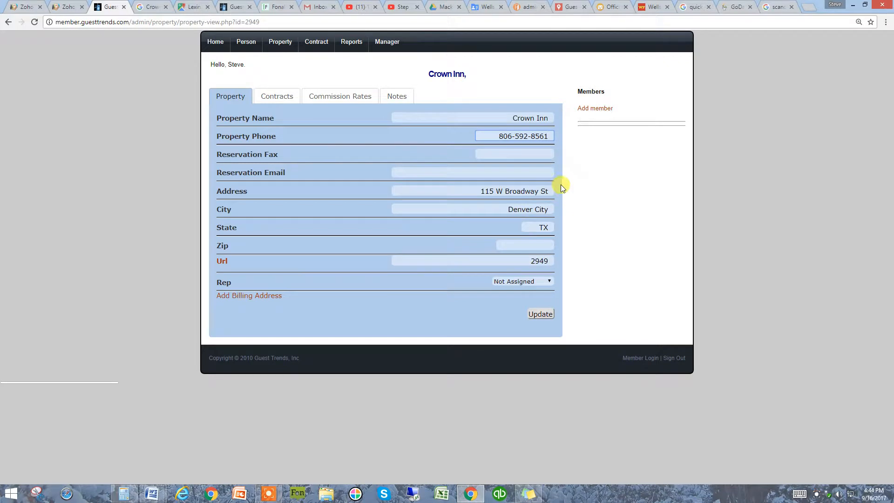
# Copy the zip code from the Crown Inn's Google listing and paste it as the property's zip
pyautogui.click(150, 14)
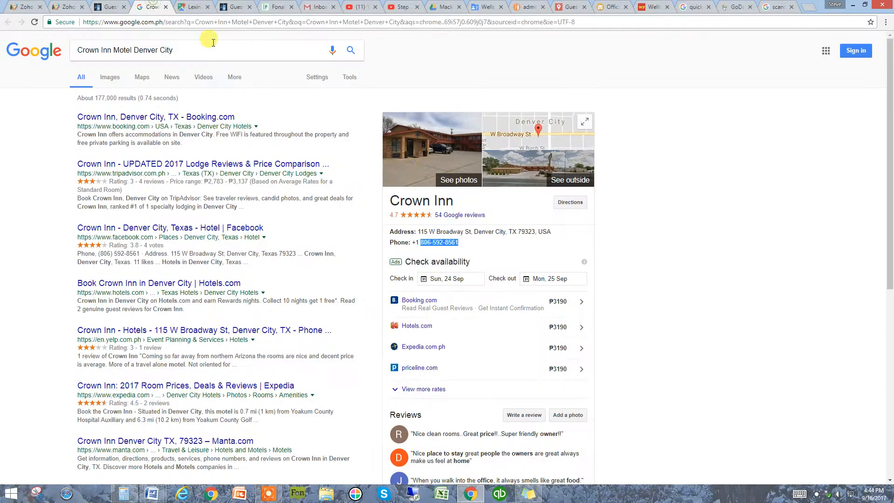
pyautogui.moveTo(516, 231); pyautogui.dragTo(536, 230)
pyautogui.hotkey('ctrl', 'c')
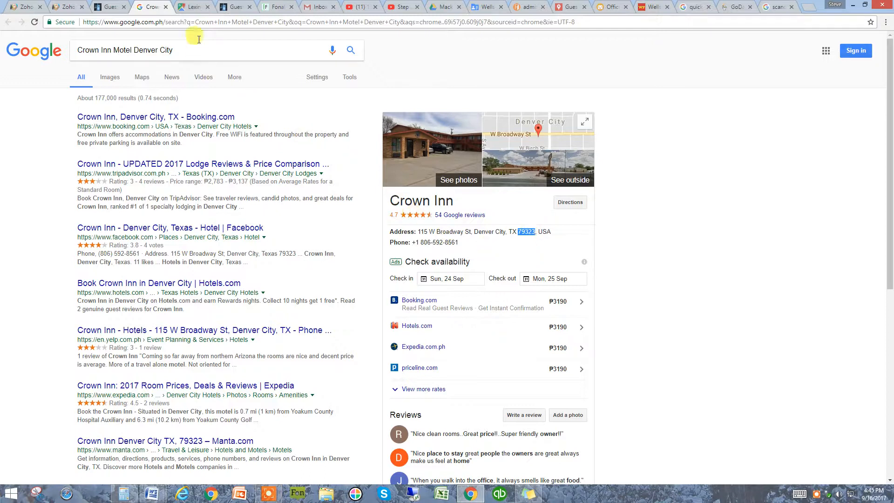
pyautogui.click(114, 11)
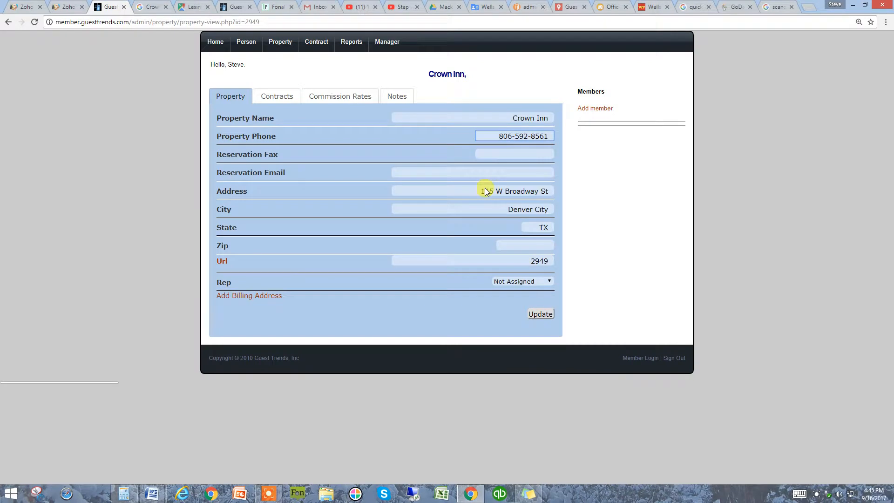
pyautogui.rightClick(533, 244)
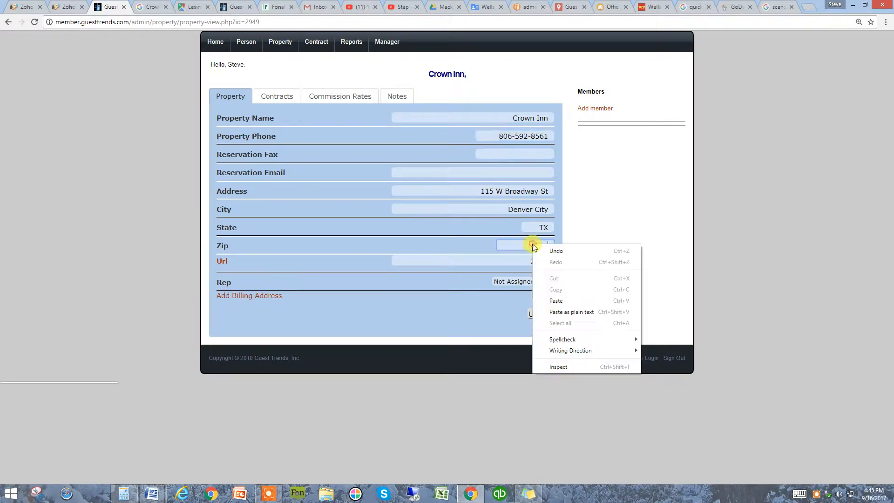
pyautogui.click(557, 301)
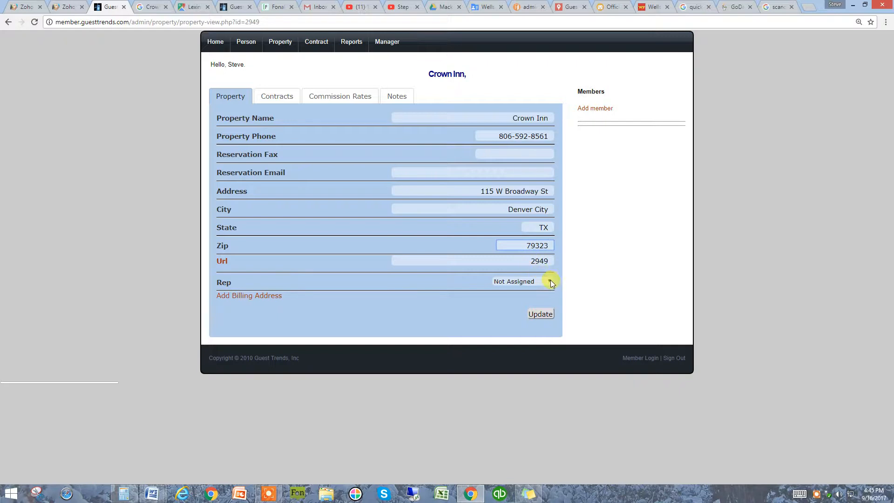
# Assign the signed-in user as the Crown Inn's rep, check the property details against its Zoho CRM account, and save the record
pyautogui.click(549, 282)
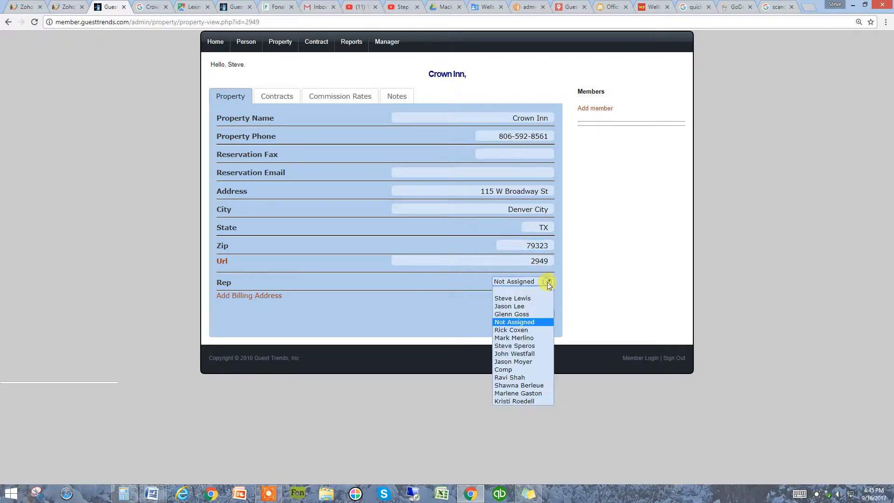
pyautogui.click(527, 299)
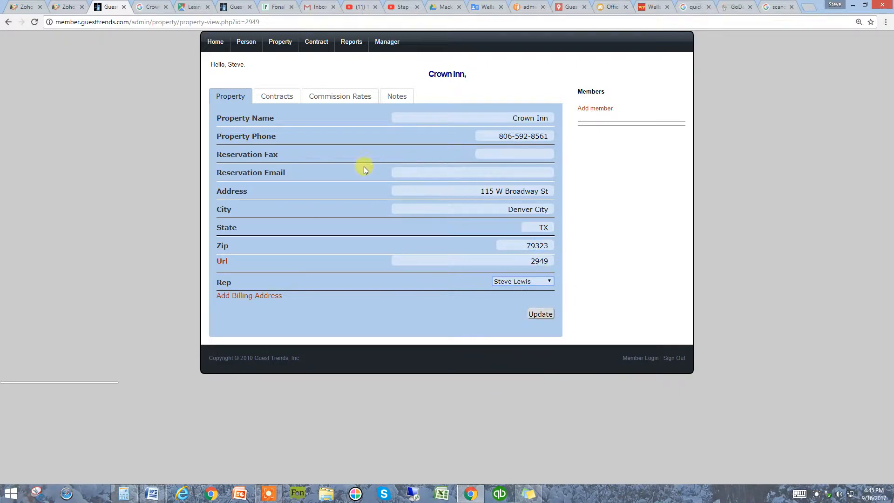
pyautogui.click(69, 8)
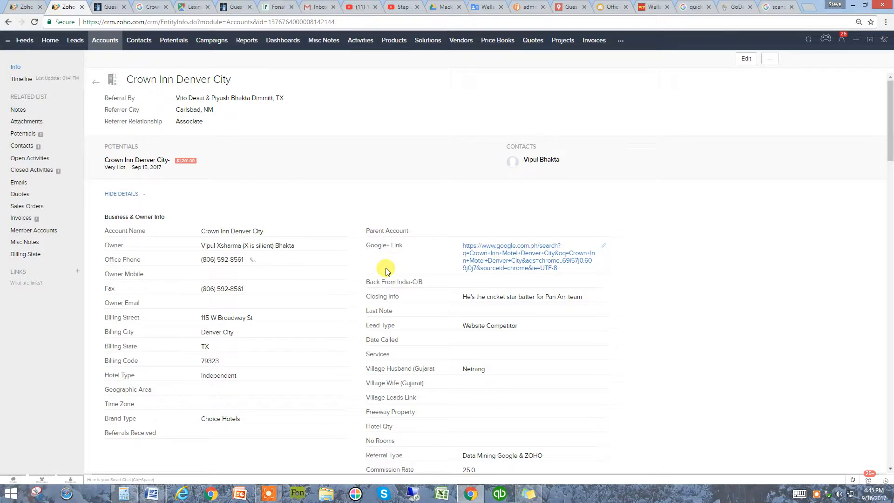
pyautogui.click(110, 7)
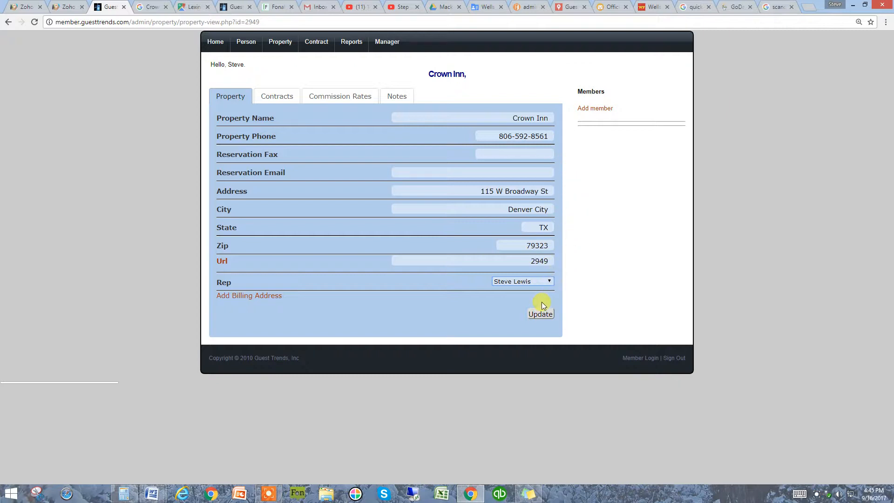
pyautogui.click(540, 314)
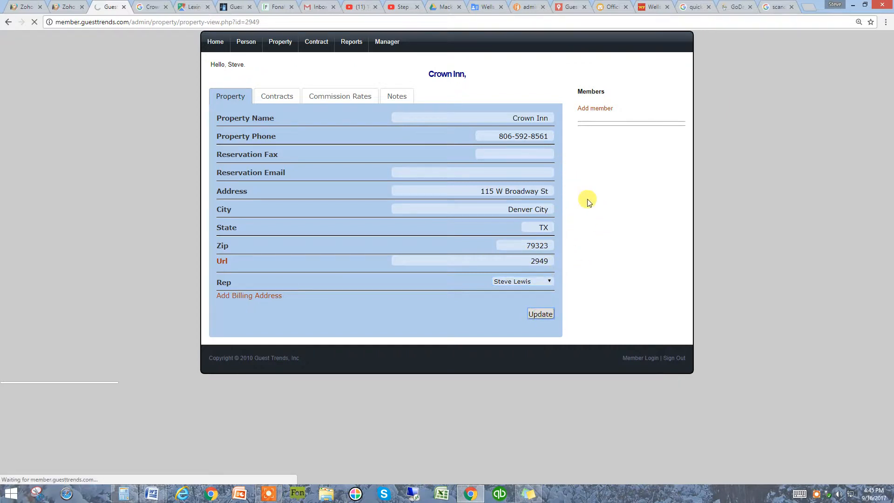
# Start adding a member to the Crown Inn and open the new member form from the end of the member list
pyautogui.click(590, 108)
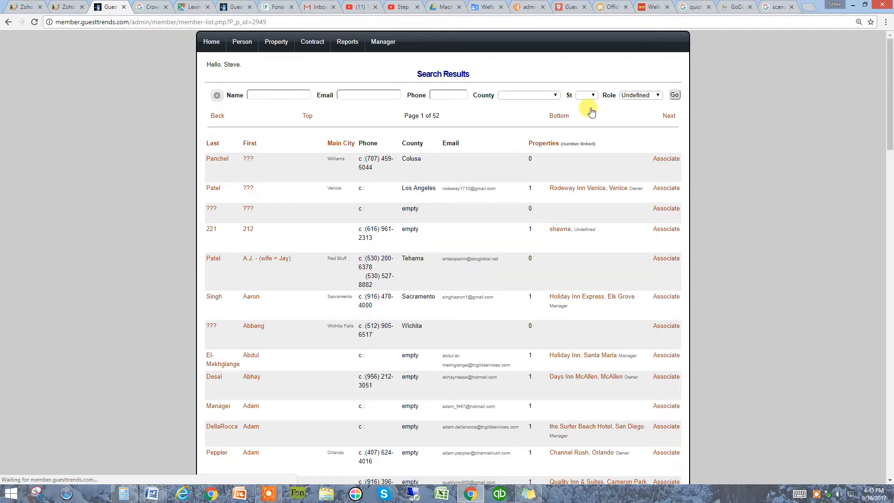
pyautogui.scroll(-20, 595, 242)
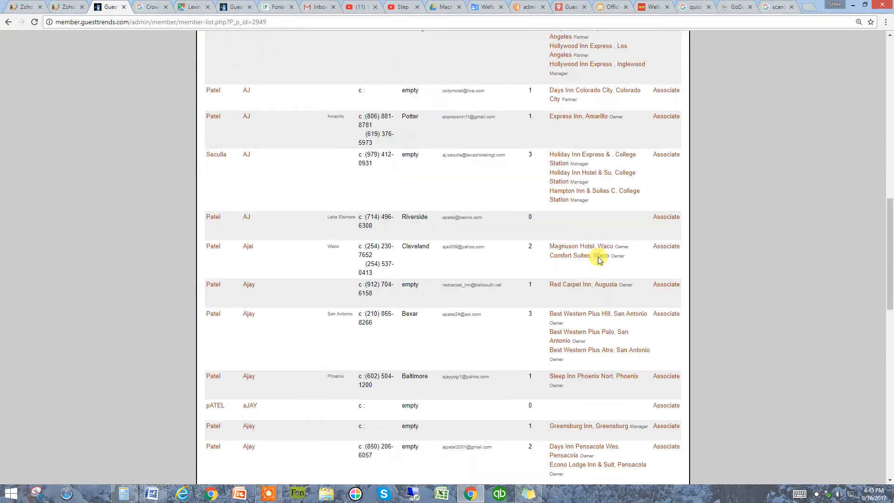
pyautogui.scroll(-8, 600, 307)
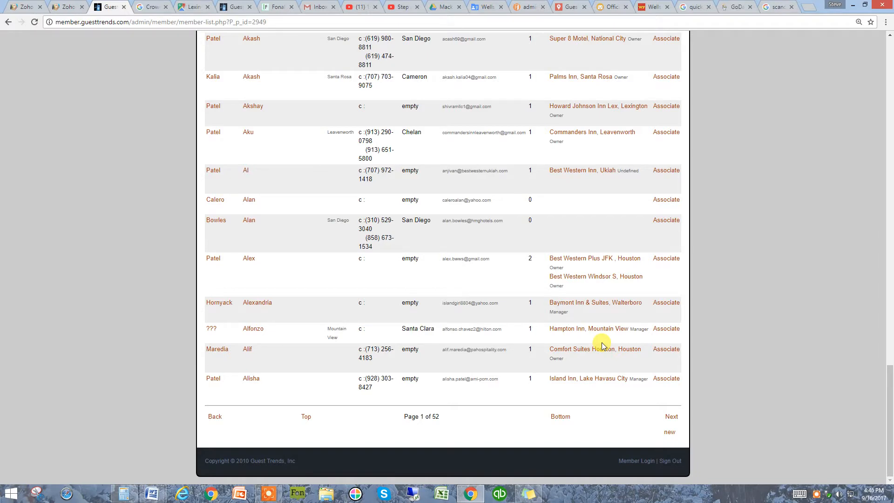
pyautogui.click(669, 429)
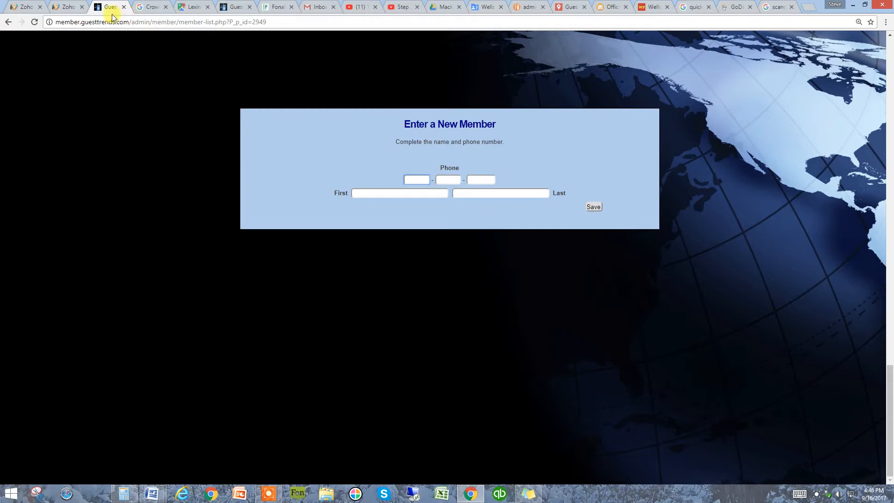
# Look up the owner in the Crown Inn's Zoho CRM account, enter the owner's first and last name for the new member, and save
pyautogui.click(67, 7)
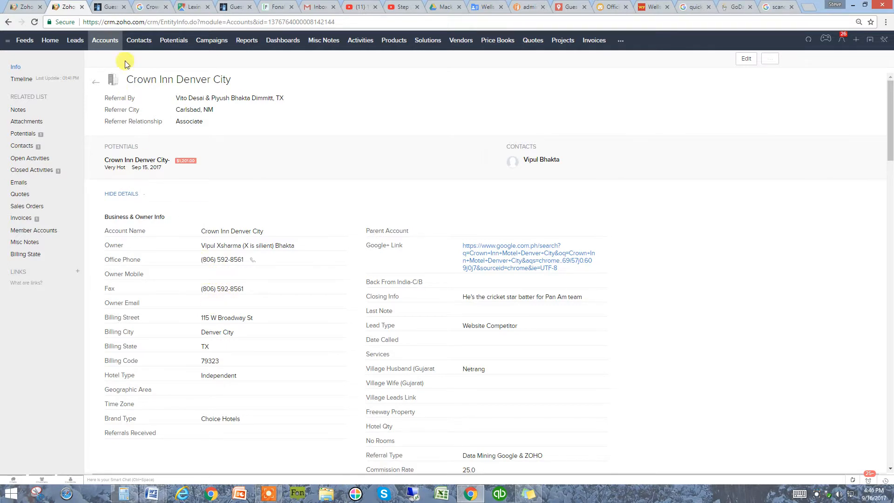
pyautogui.click(110, 6)
pyautogui.click(412, 194)
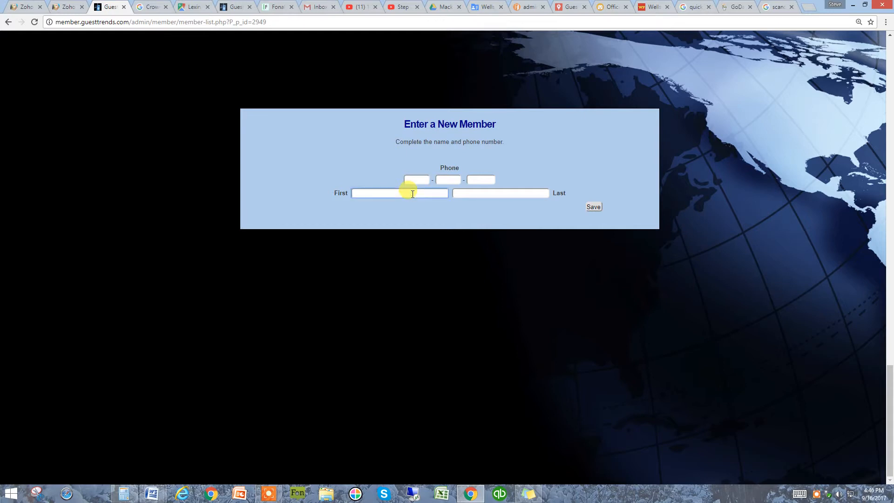
pyautogui.click(66, 8)
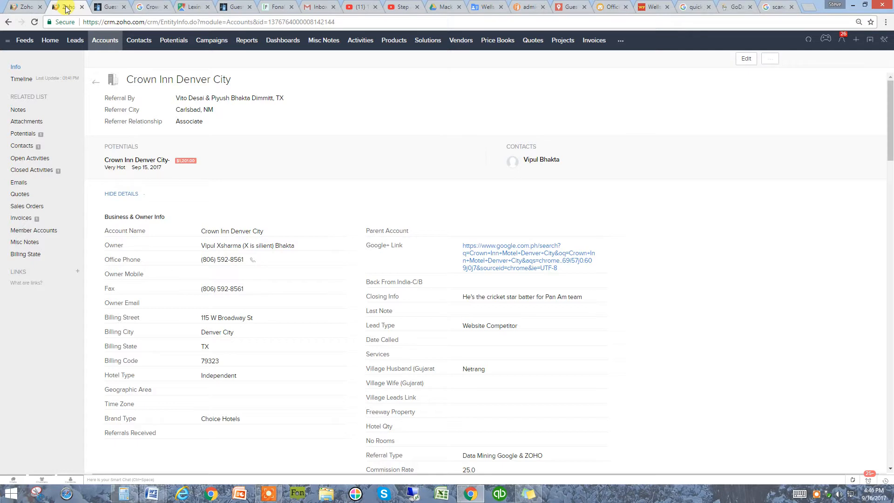
pyautogui.click(109, 7)
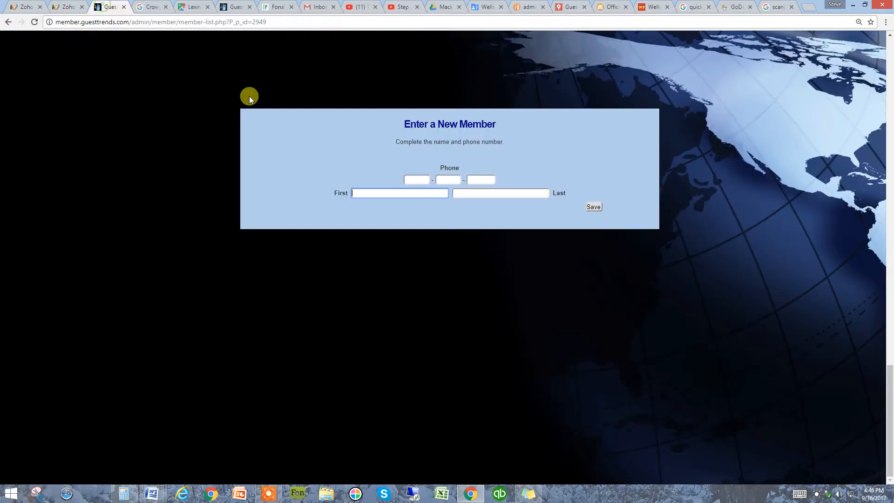
pyautogui.click(422, 193)
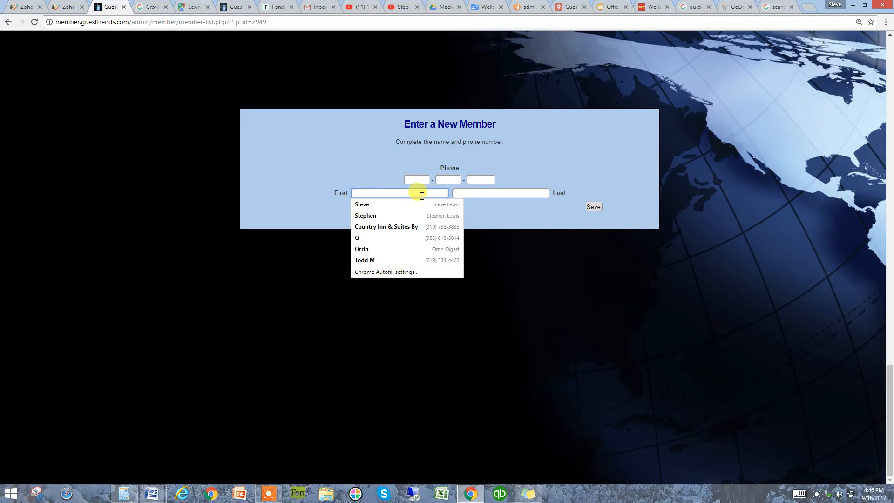
pyautogui.write('Vipul')
pyautogui.press('Tab')
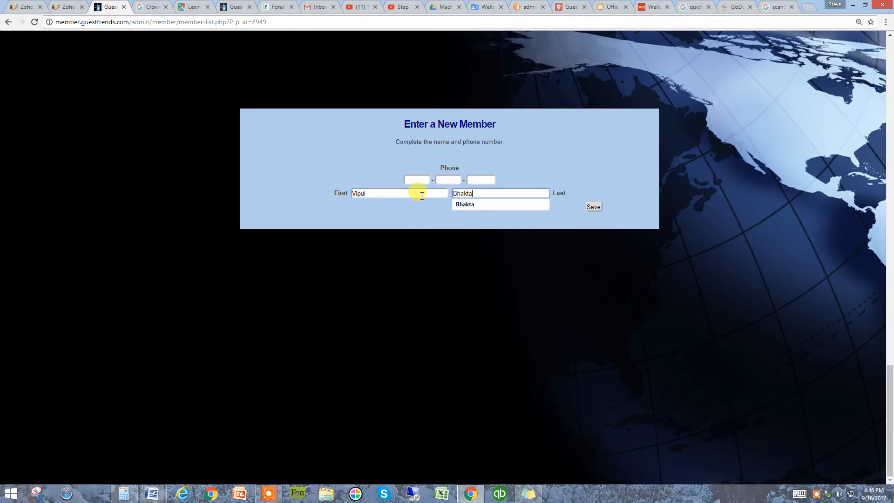
pyautogui.click(593, 206)
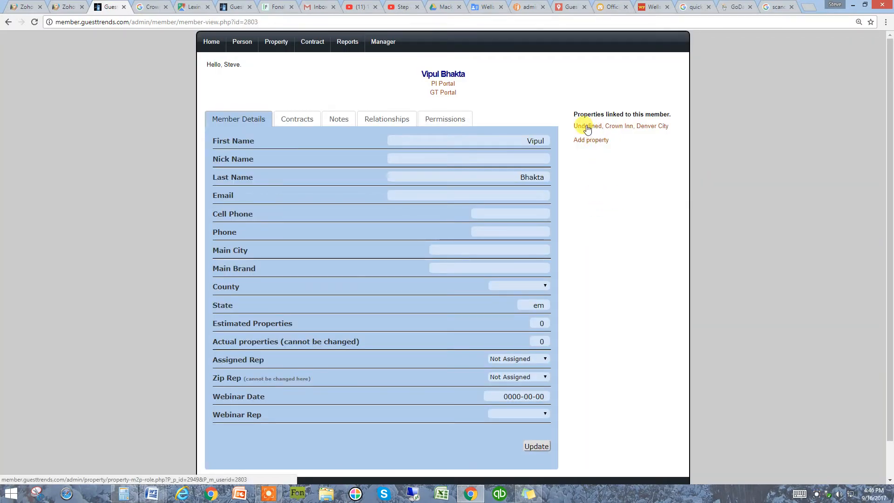
# Set the new member's role at the Crown Inn to Owner and save it
pyautogui.click(587, 129)
pyautogui.click(541, 101)
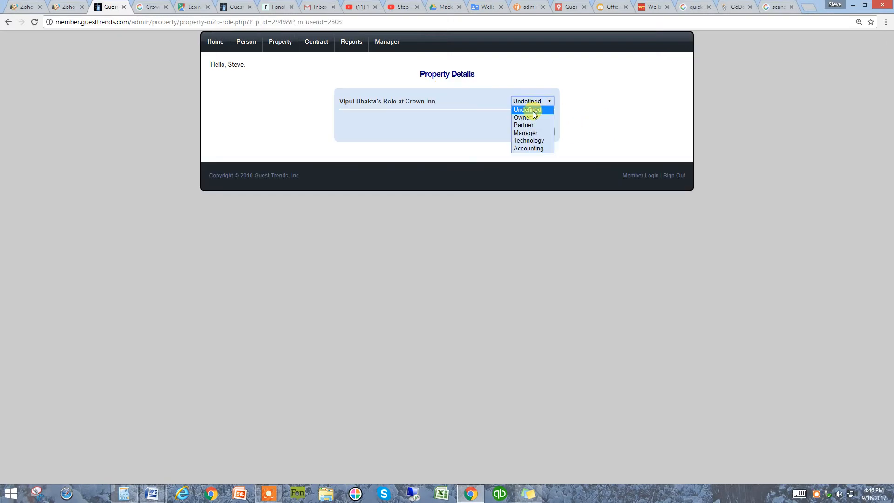
pyautogui.click(526, 117)
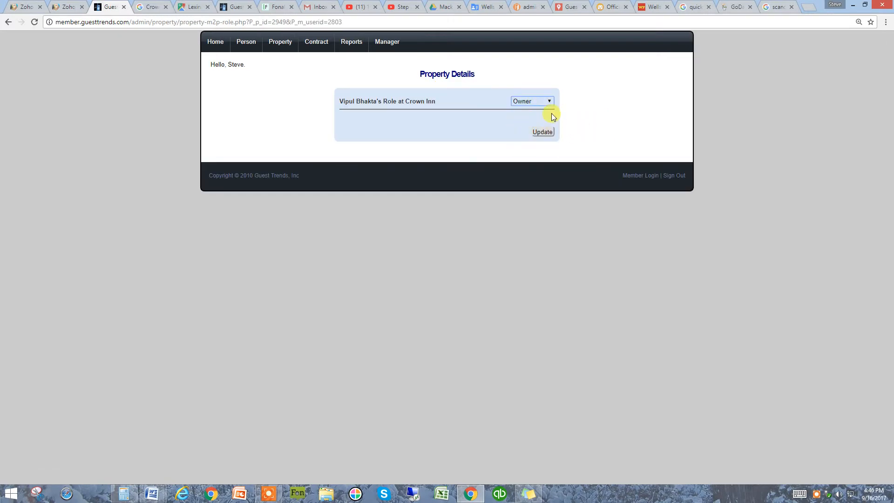
pyautogui.click(546, 103)
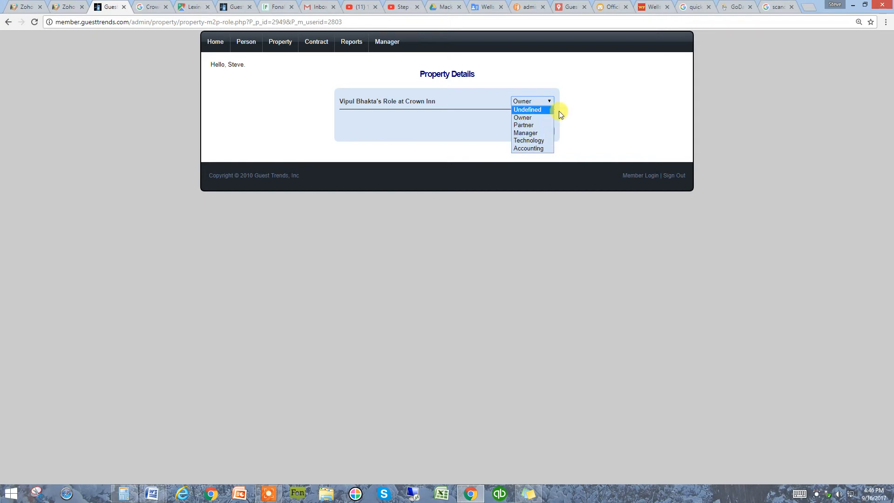
pyautogui.click(548, 118)
pyautogui.click(543, 132)
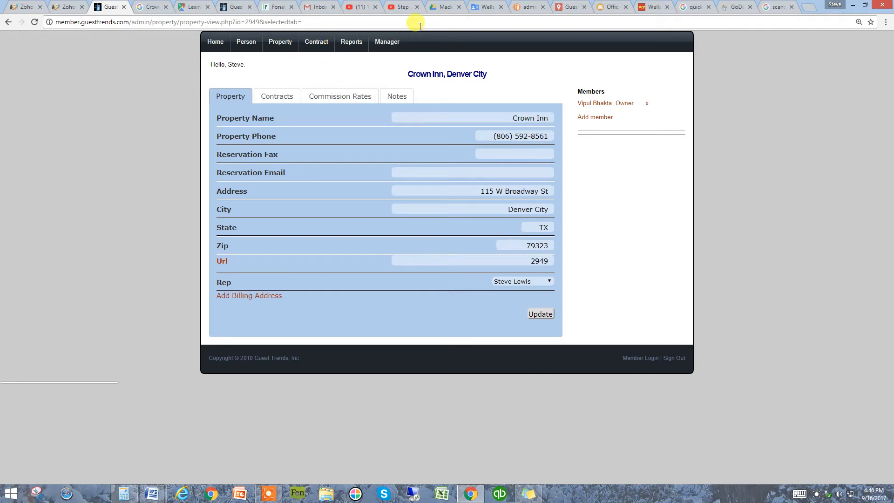
# Switch to the Guest Trends admin site and log in with the prefilled credentials
pyautogui.click(528, 8)
pyautogui.click(285, 70)
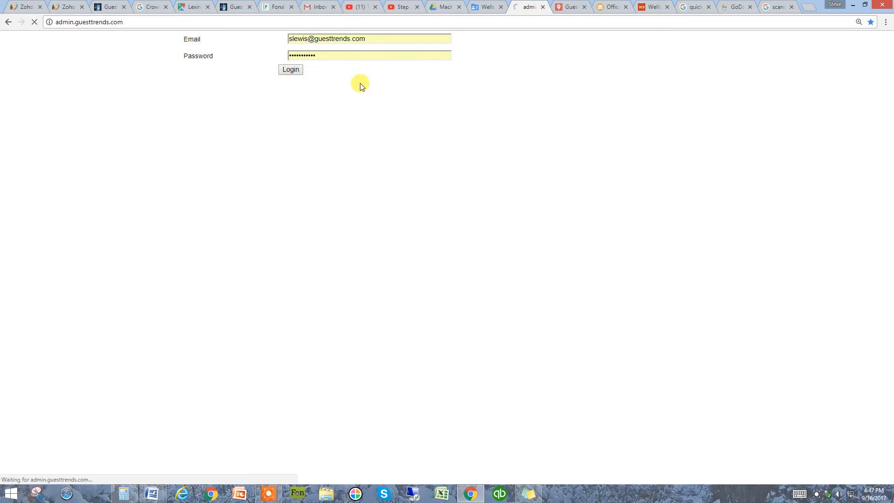
# Filter the property list with Tune Ups set to All and open the Crown Inn's fulfillment details
pyautogui.click(455, 80)
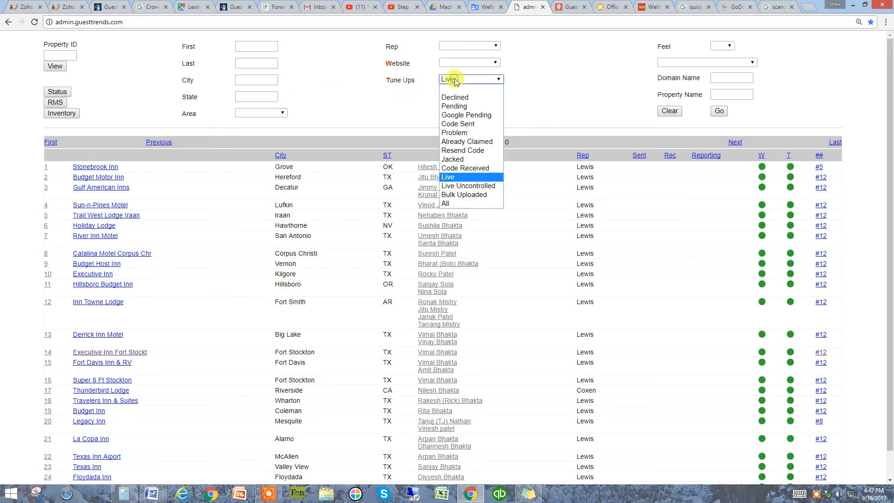
pyautogui.click(459, 204)
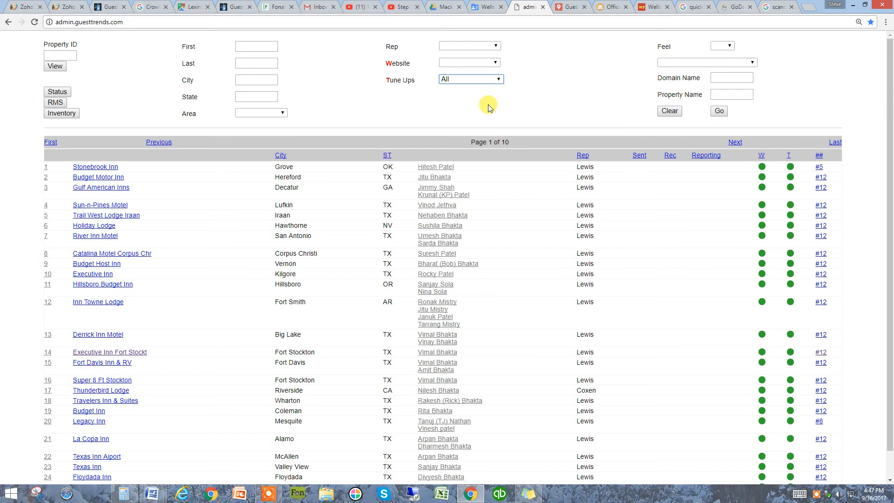
pyautogui.click(721, 111)
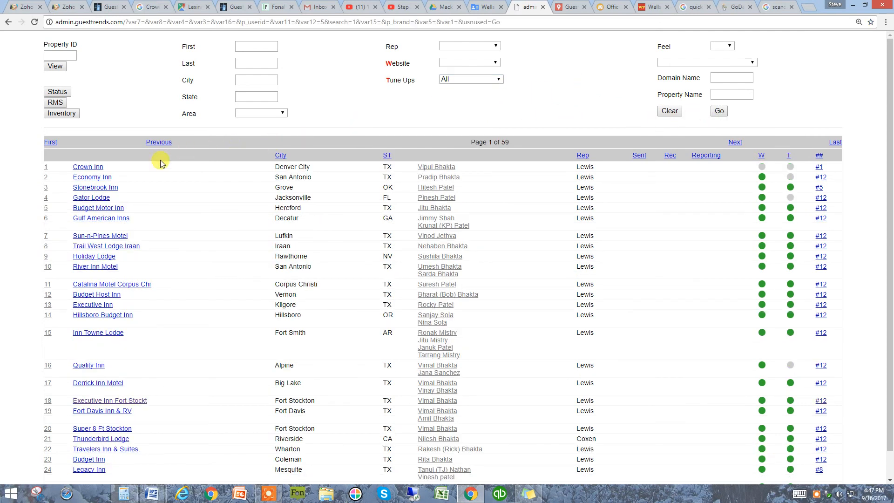
pyautogui.click(93, 167)
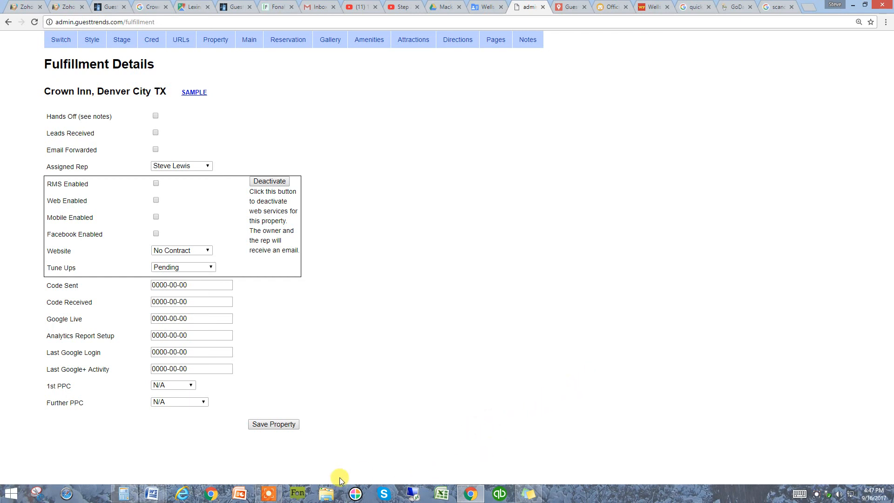
pyautogui.click(269, 497)
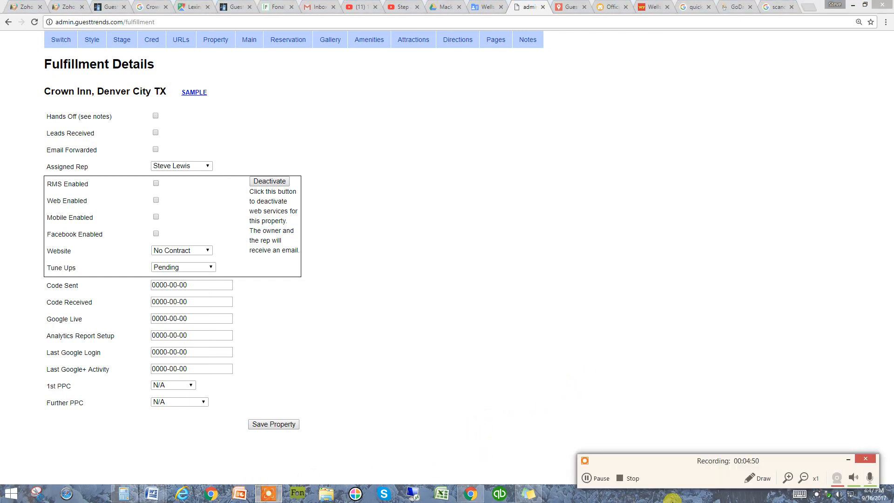